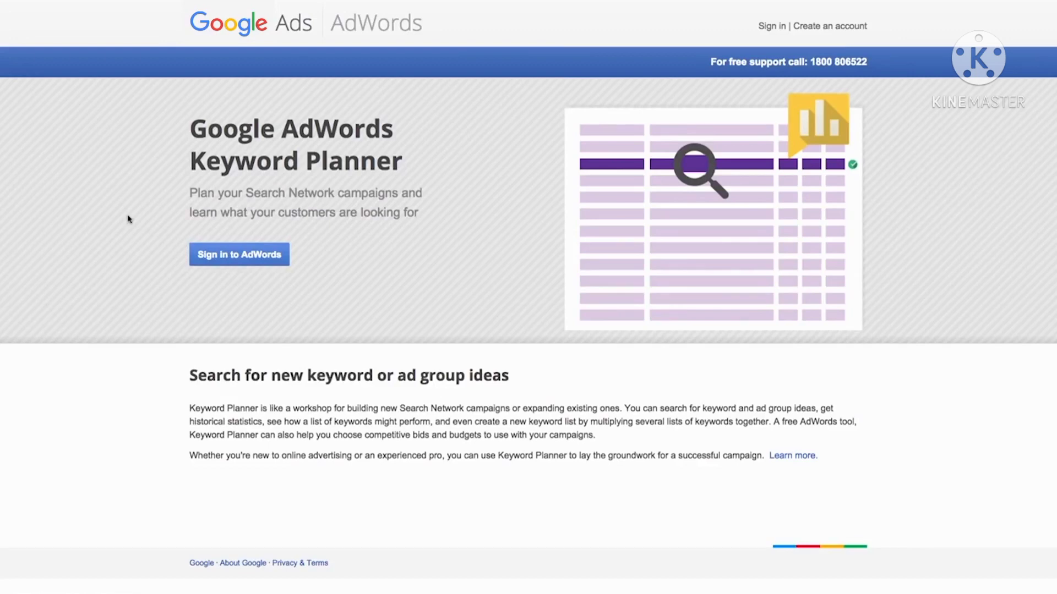
# Sign in to AdWords and go to the Keyword Planner from the Tools menu
pyautogui.click(236, 256)
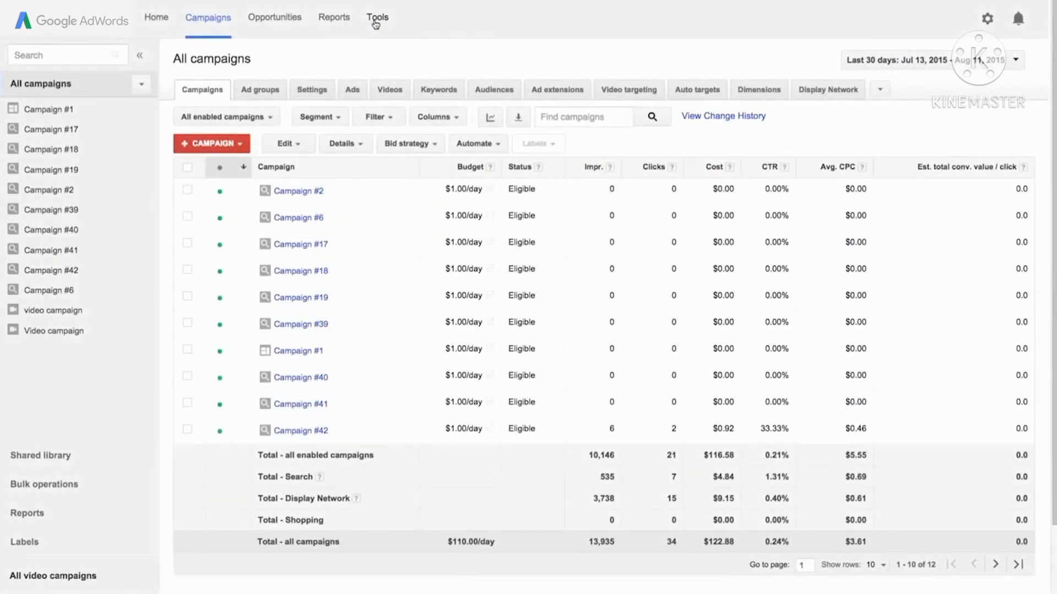
pyautogui.click(376, 22)
pyautogui.click(383, 142)
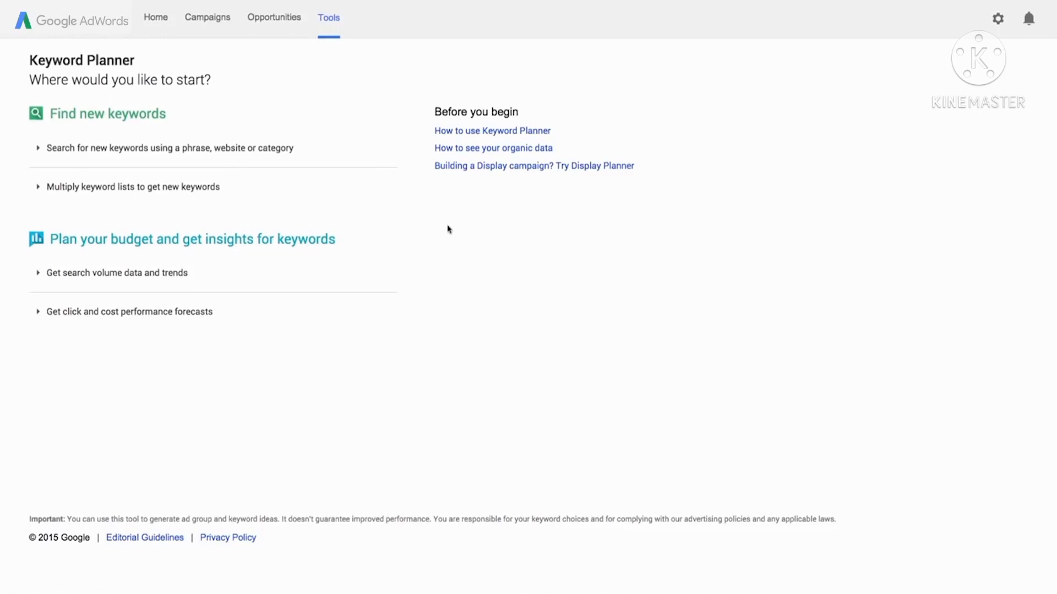
# Search for new keyword ideas using the product phrase 'used cars'
pyautogui.click(159, 154)
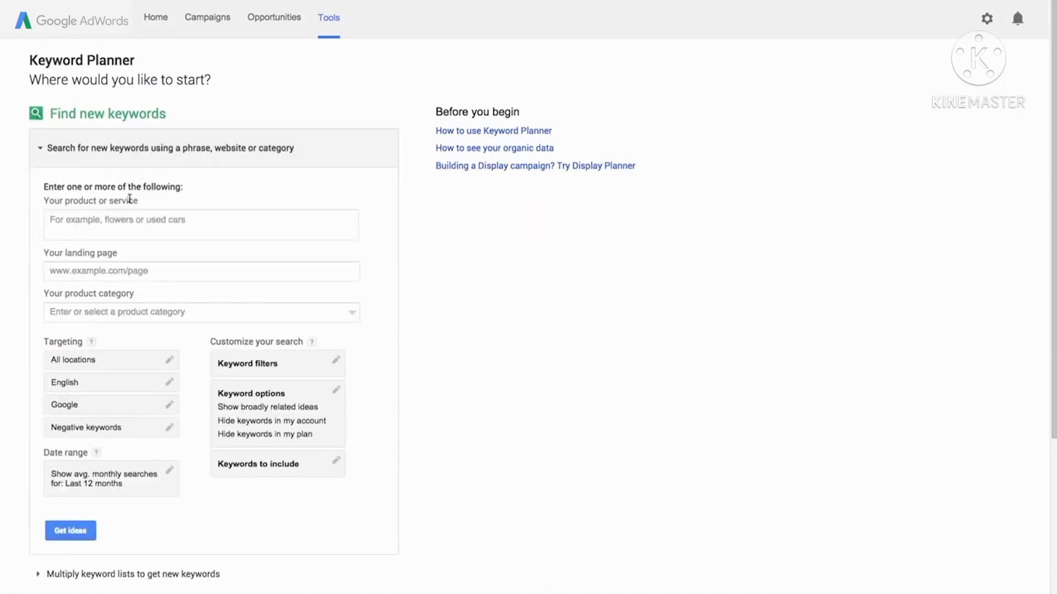
pyautogui.click(71, 222)
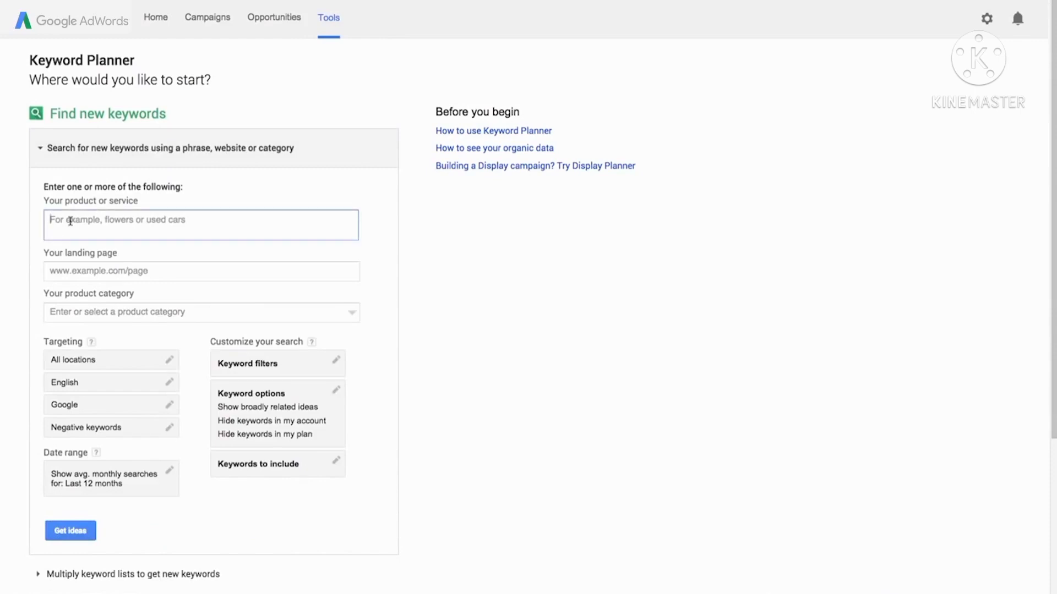
pyautogui.write('used cars')
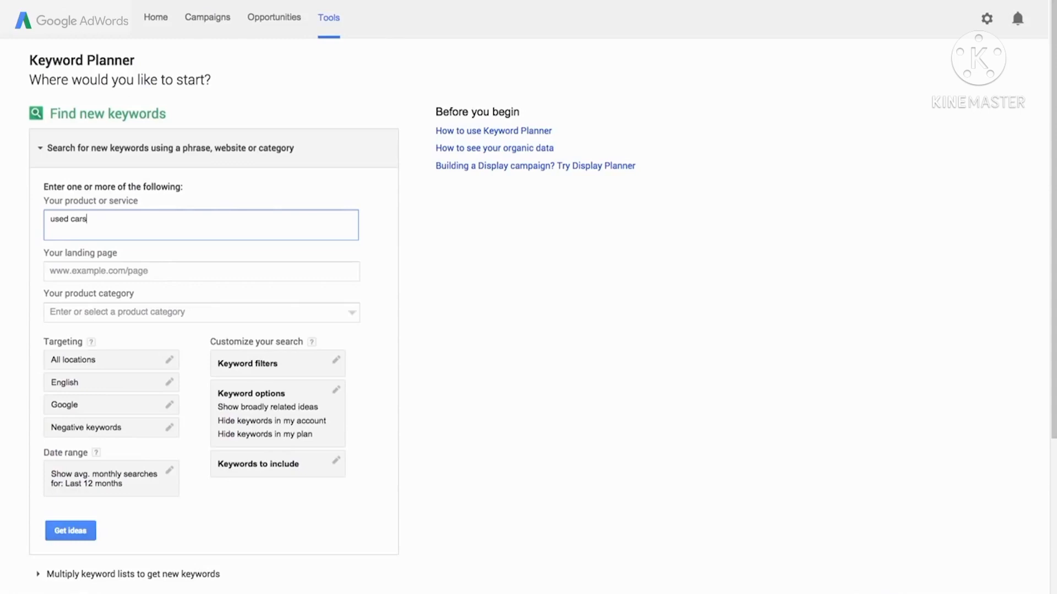
pyautogui.click(69, 531)
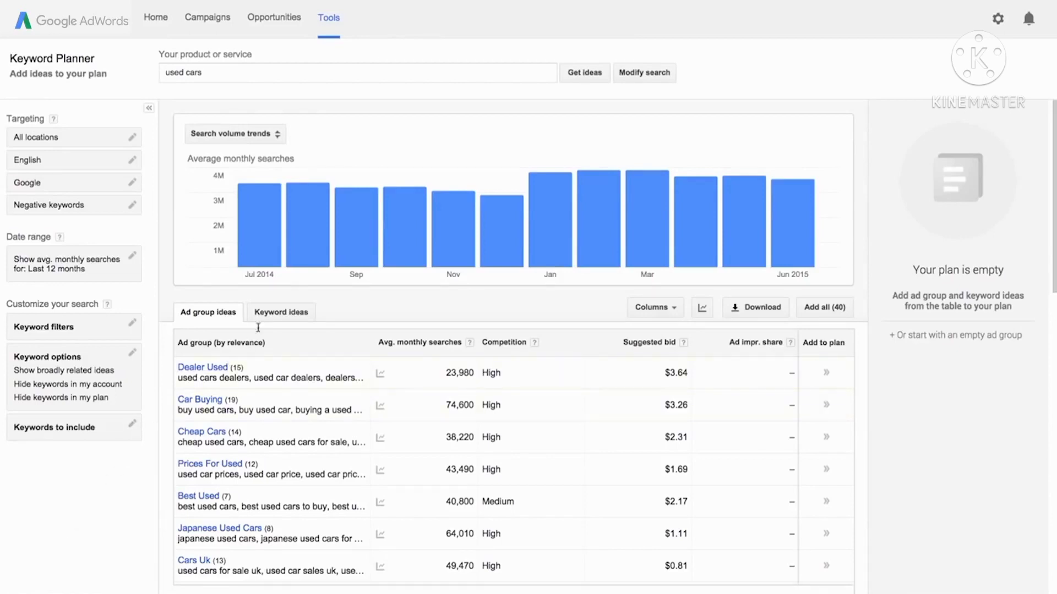
# Switch to individual keyword ideas and add 'used car lots' to the plan
pyautogui.click(272, 316)
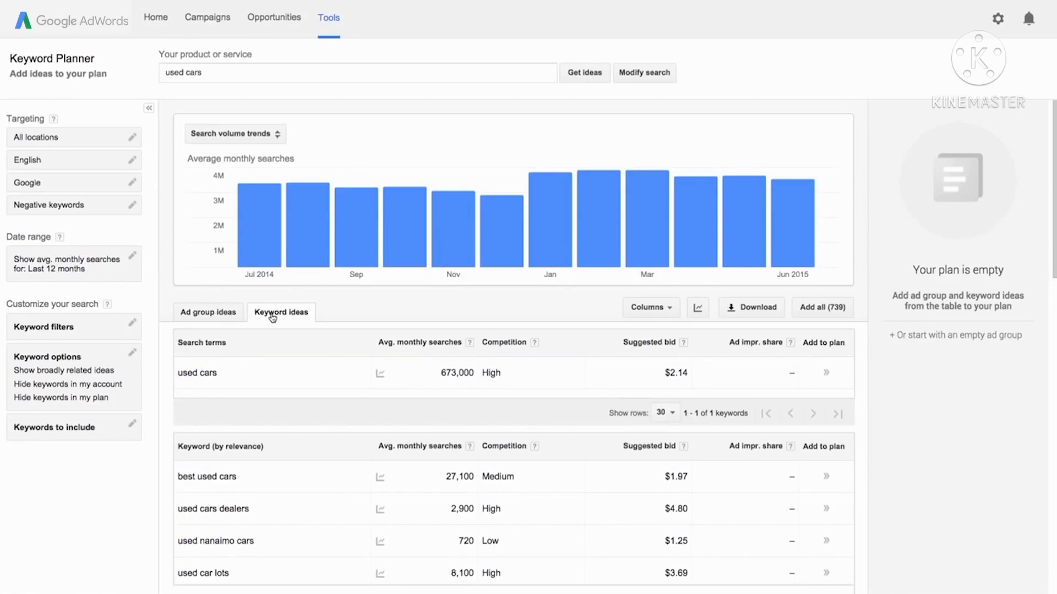
pyautogui.scroll(-3, 424, 429)
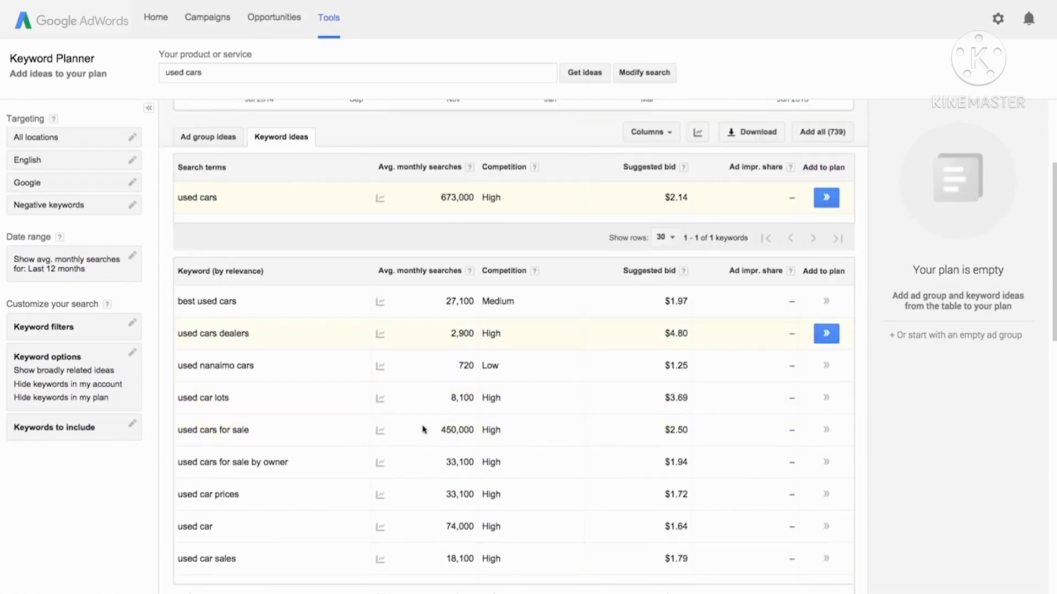
pyautogui.moveTo(381, 302)
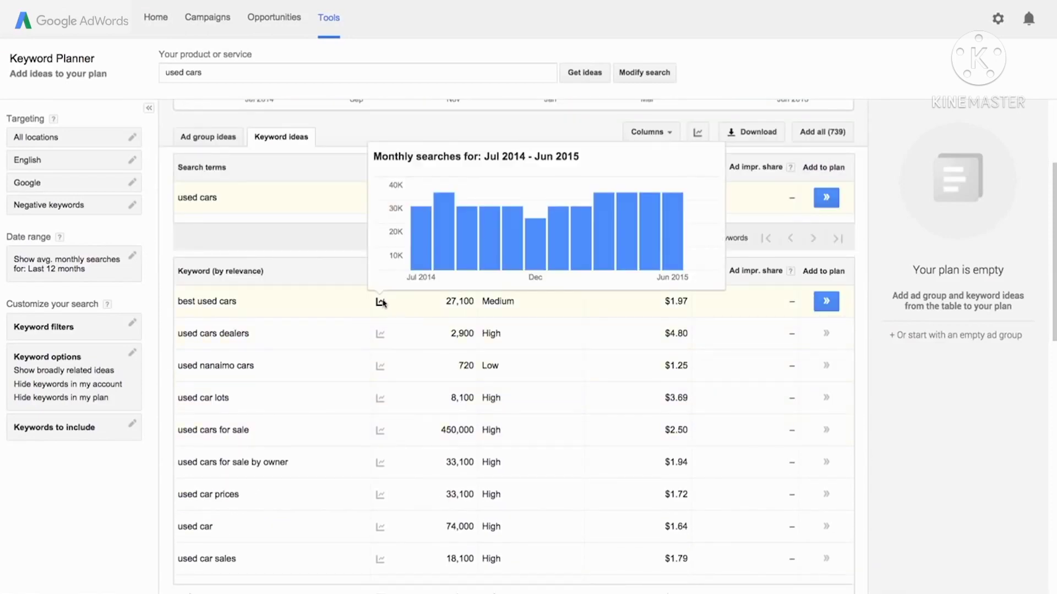
pyautogui.moveTo(381, 335)
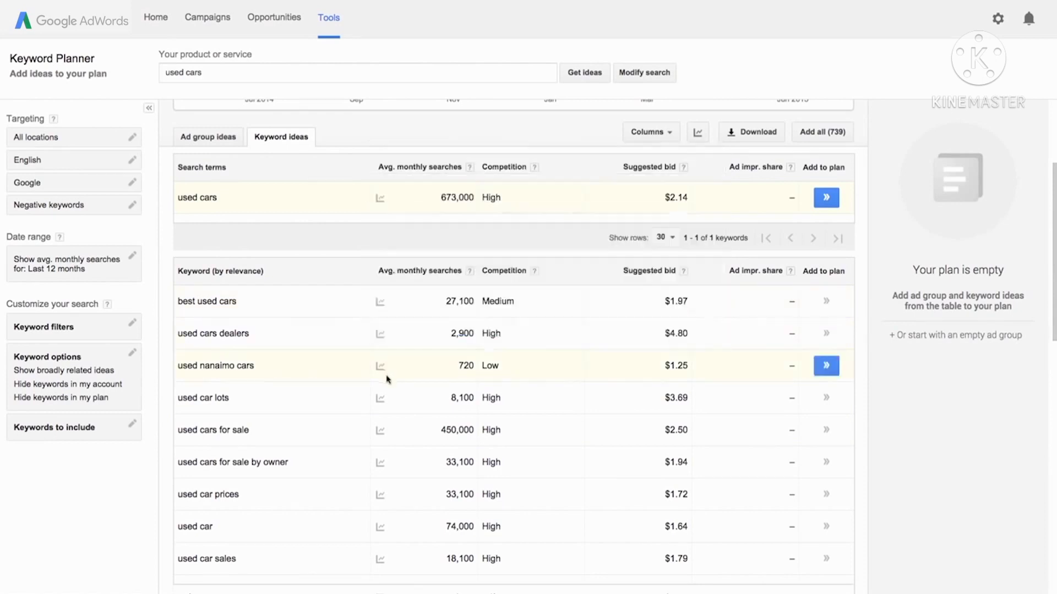
pyautogui.moveTo(382, 399)
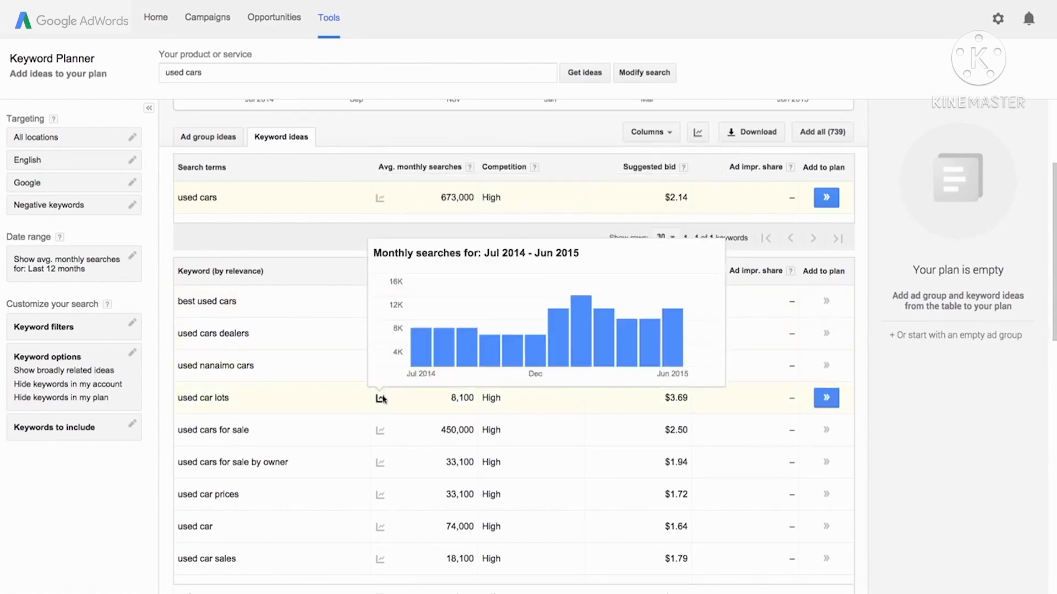
pyautogui.click(826, 399)
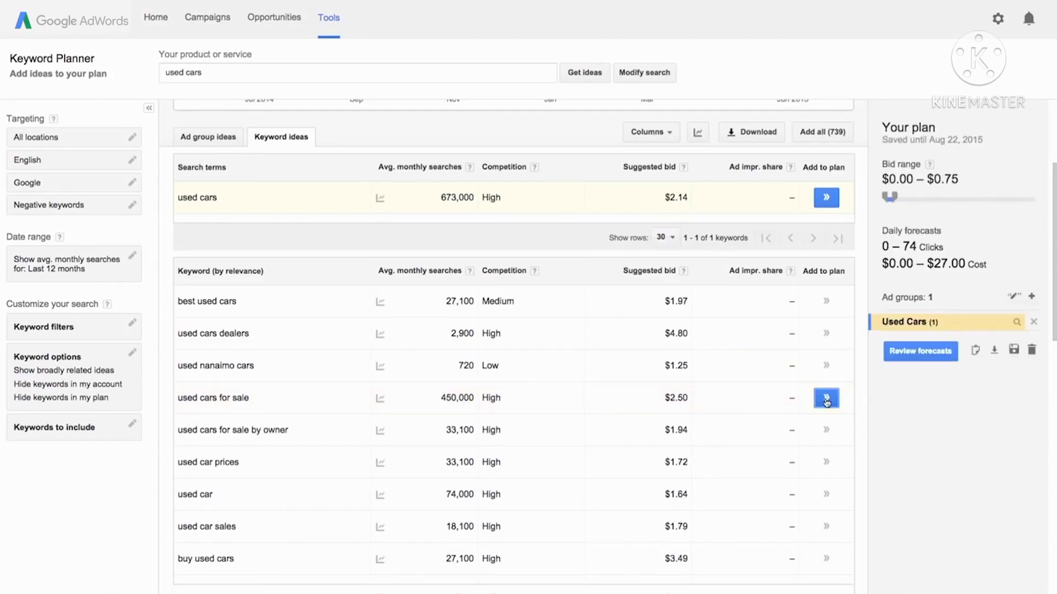
pyautogui.click(826, 399)
# Review the plan's daily click and cost forecasts and save the plan to the account
pyautogui.click(920, 352)
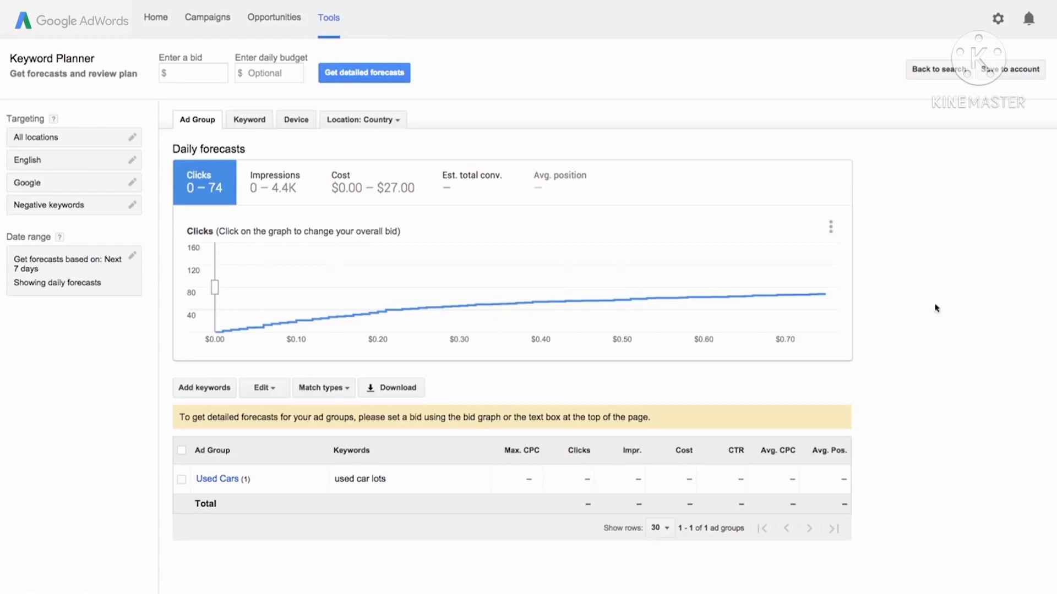
pyautogui.click(991, 72)
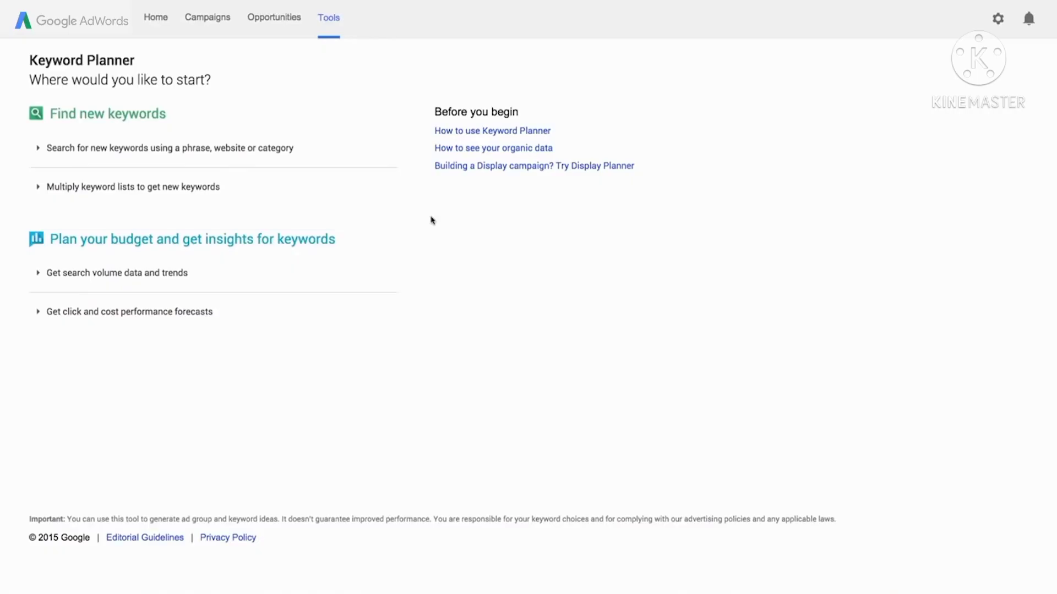
# Multiply List 1 (New York, Miami, San Francisco) with List 2 (used cars)
pyautogui.click(113, 187)
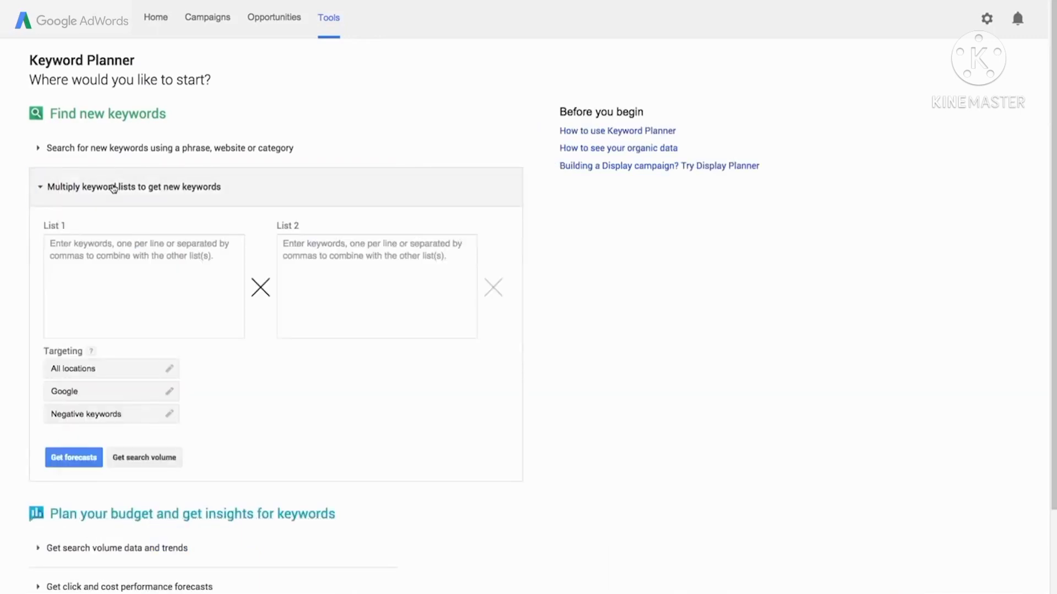
pyautogui.click(48, 254)
pyautogui.write('New York Miami San Francisco')
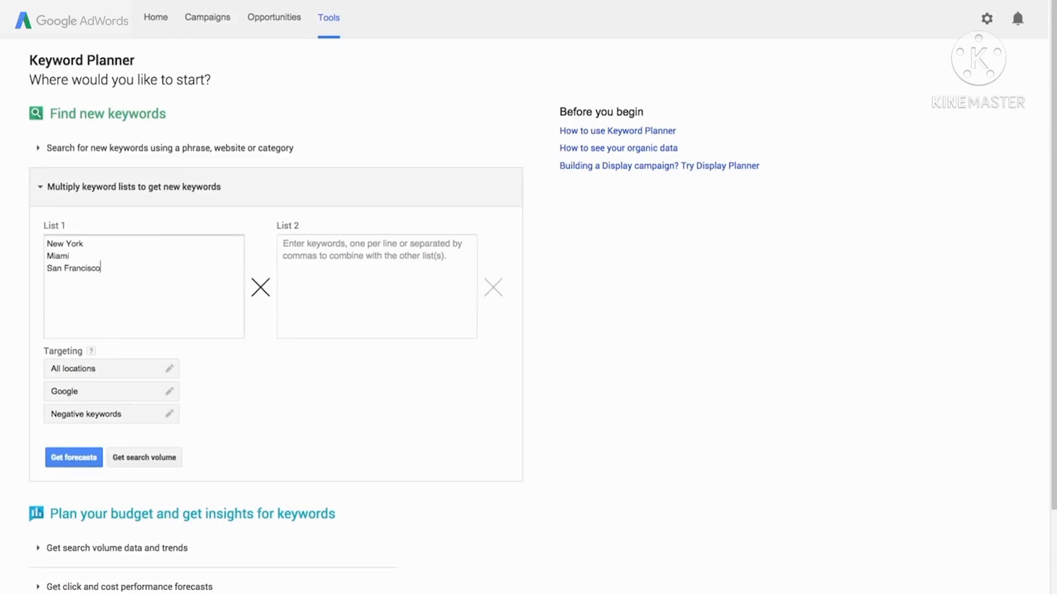
pyautogui.click(293, 252)
pyautogui.write('used cars')
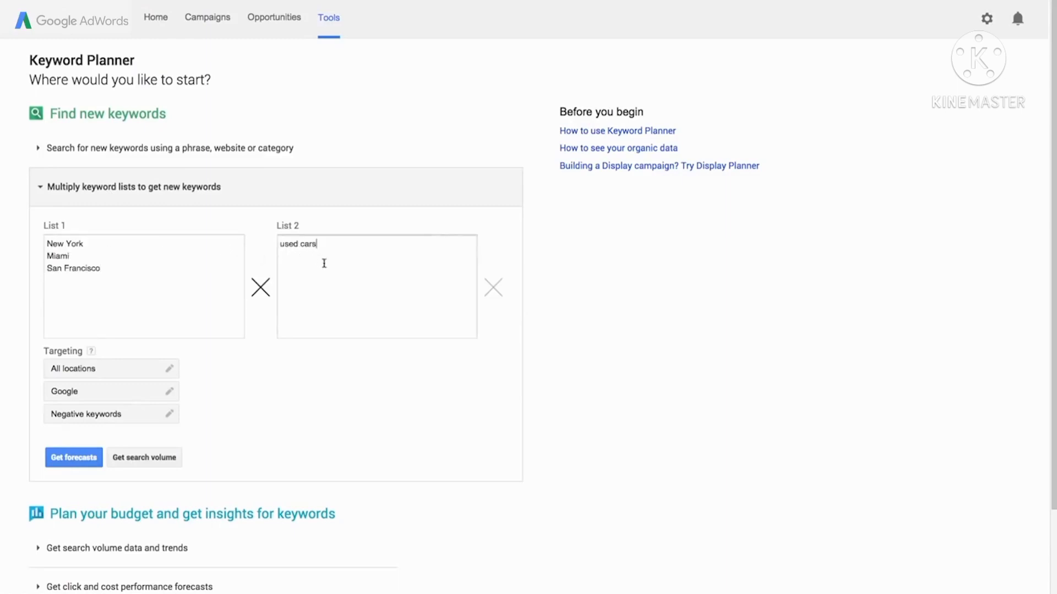
pyautogui.click(339, 375)
# Forecast the multiplied city keywords with a $5.00 bid
pyautogui.click(69, 460)
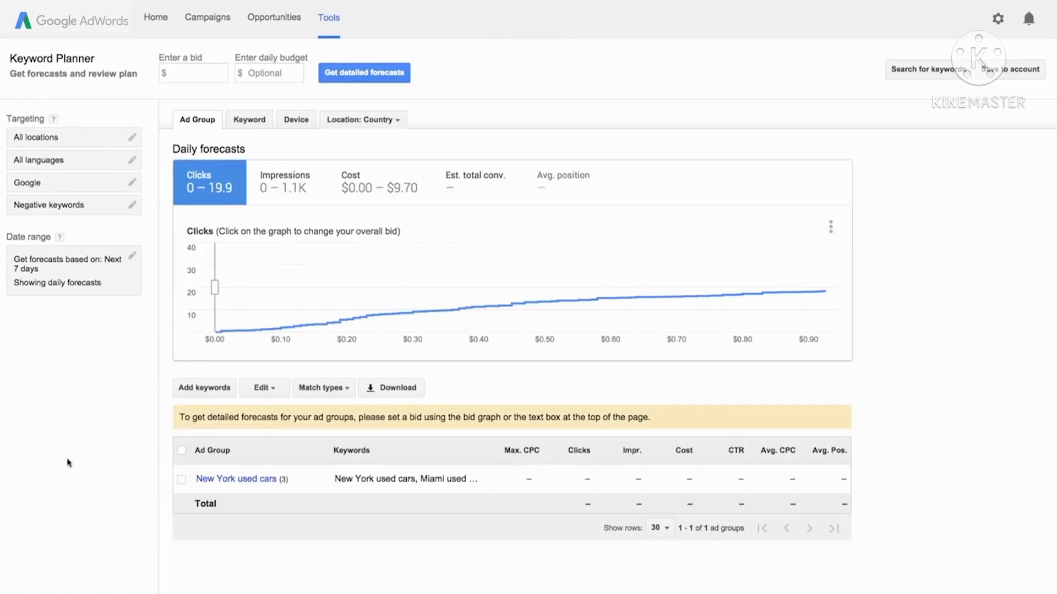
pyautogui.click(177, 71)
pyautogui.write('5.00')
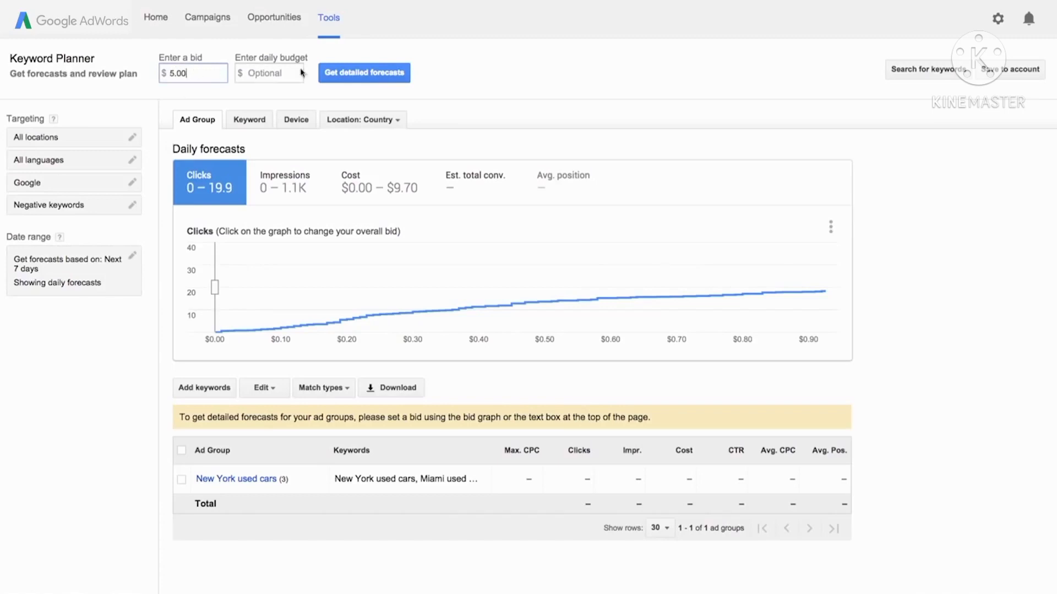
pyautogui.click(372, 73)
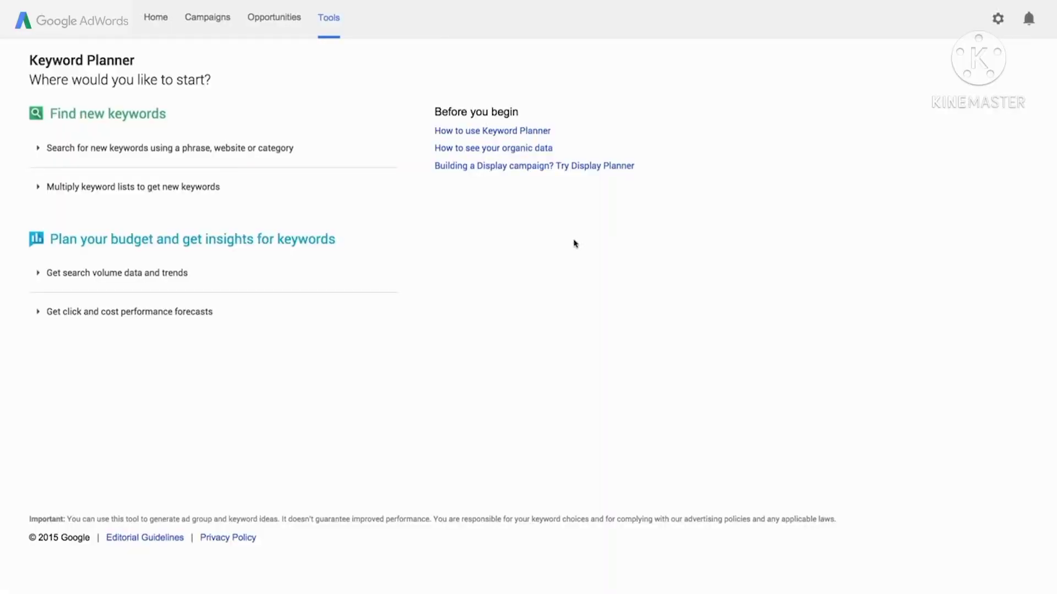
# Get search volumes for used cars, car buying and cheap cars, viewed as ad group ideas
pyautogui.click(108, 280)
pyautogui.scroll(-3, 107, 280)
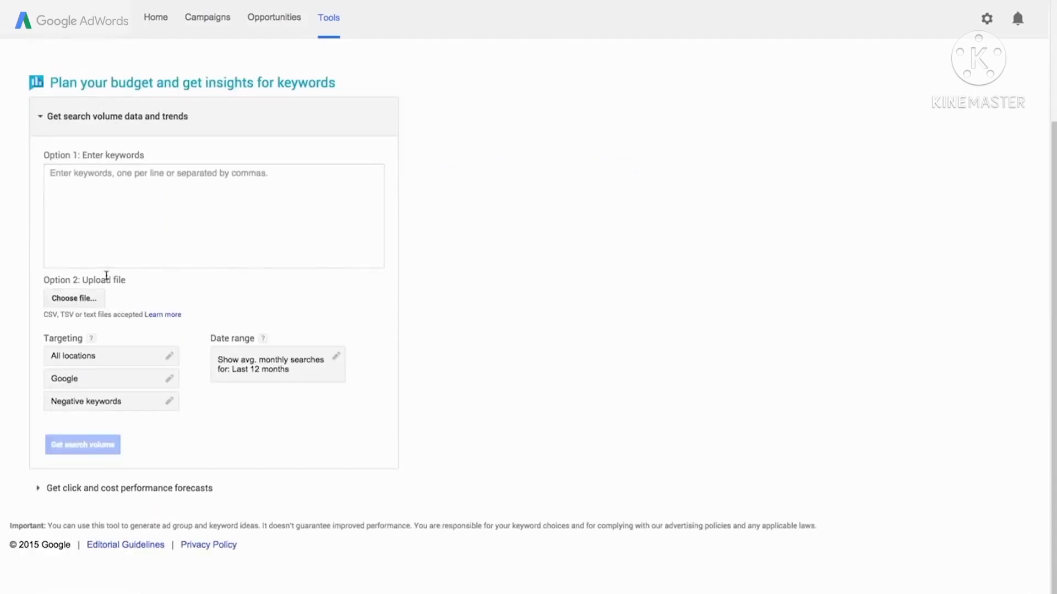
pyautogui.click(49, 174)
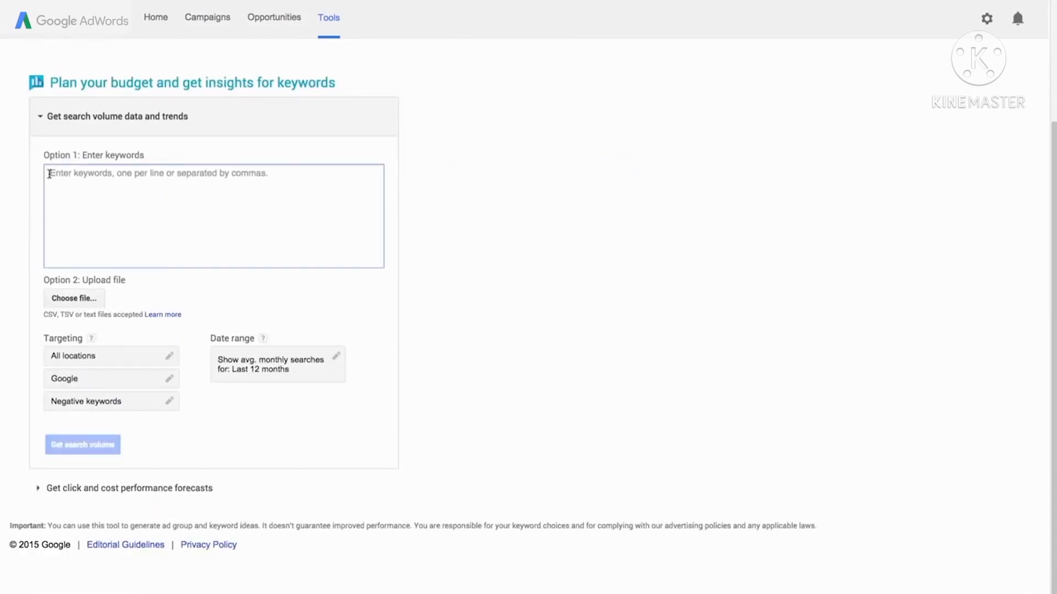
pyautogui.write('used cars car buying cheap cars')
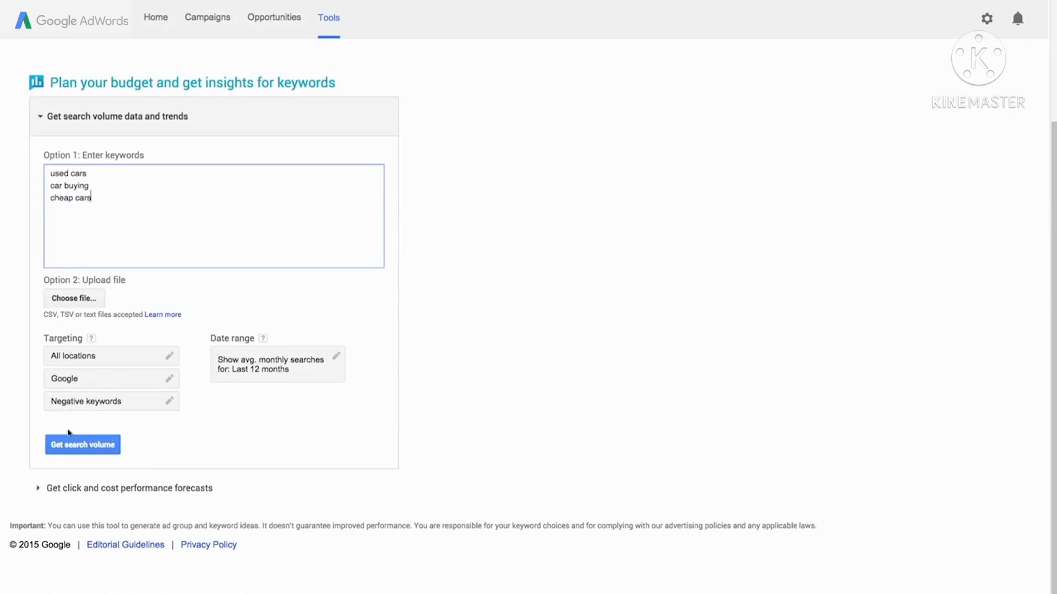
pyautogui.click(73, 448)
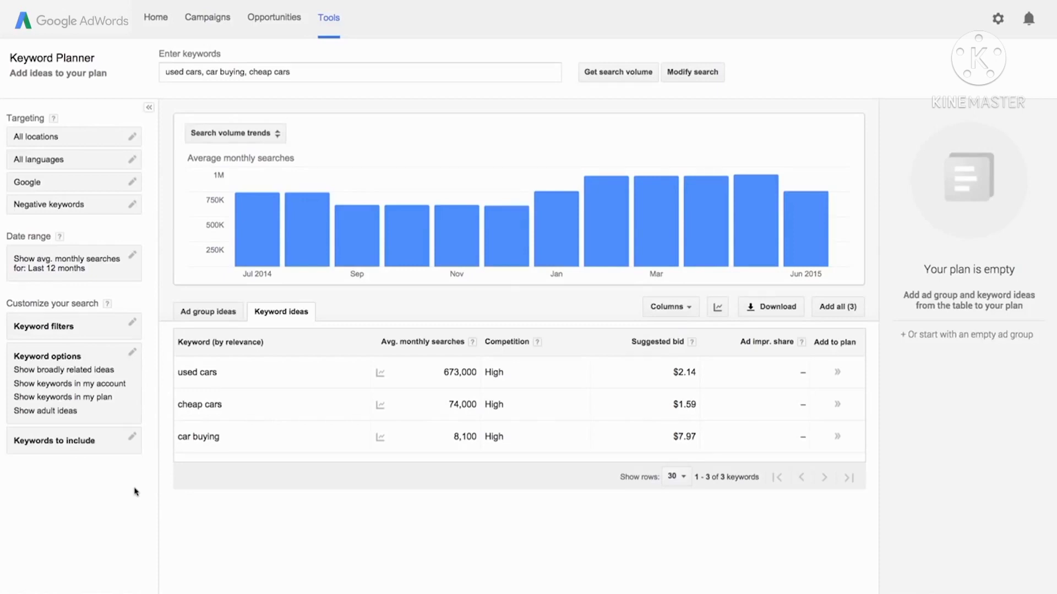
pyautogui.click(209, 312)
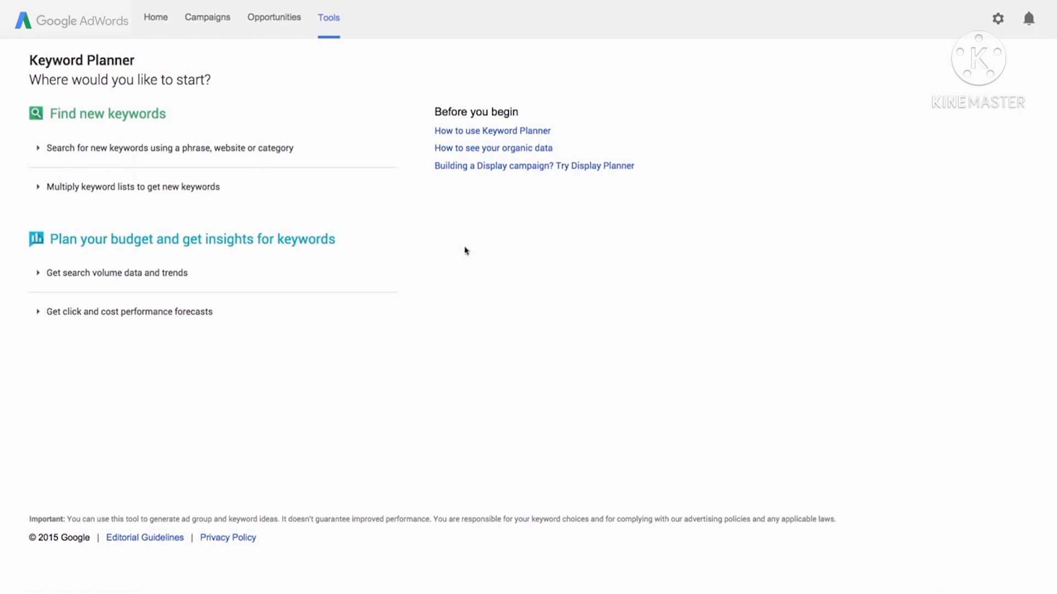
# Forecast daily clicks, impressions and cost for used cars, car buying and cheap cars
pyautogui.click(144, 317)
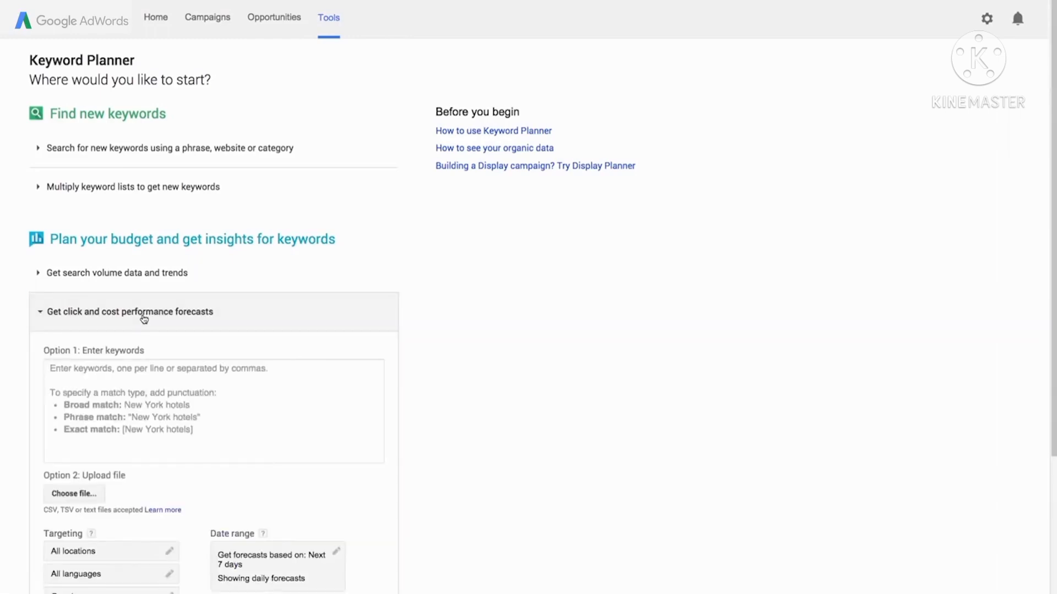
pyautogui.scroll(-3, 144, 318)
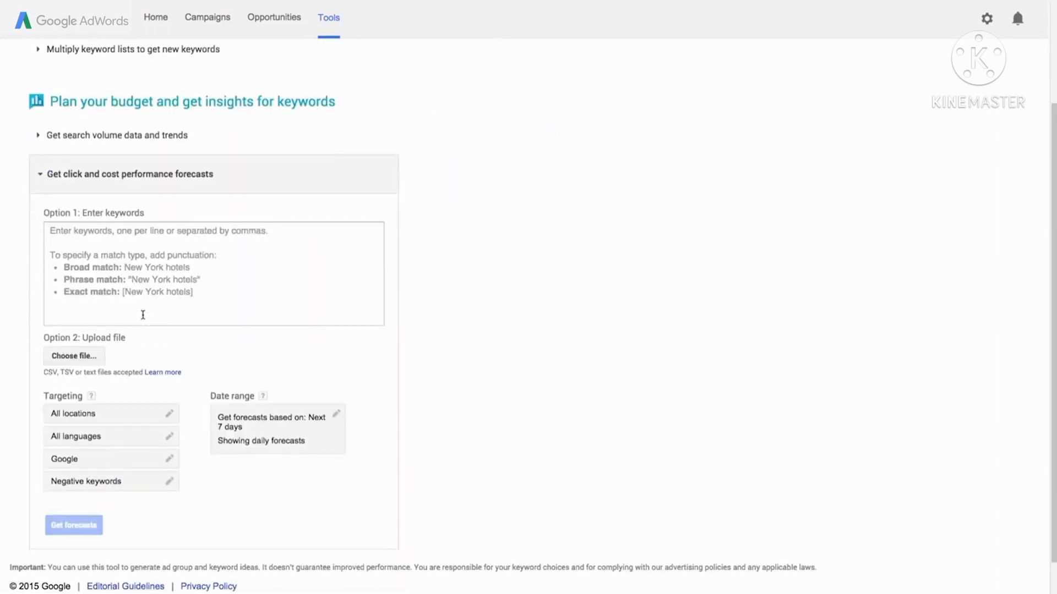
pyautogui.click(50, 231)
pyautogui.write('used cars car buying cheap cars')
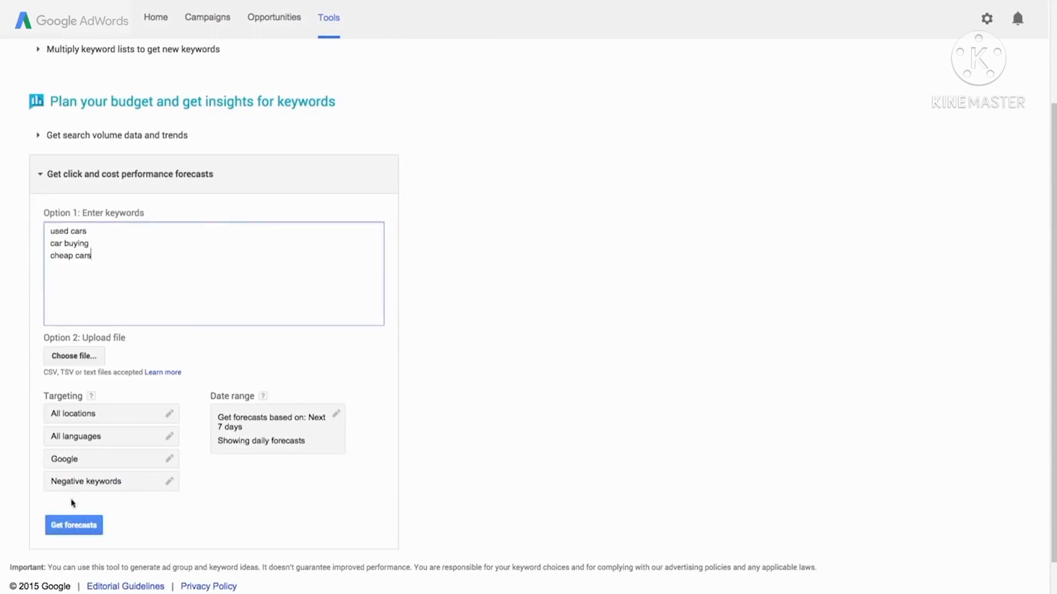
pyautogui.click(74, 525)
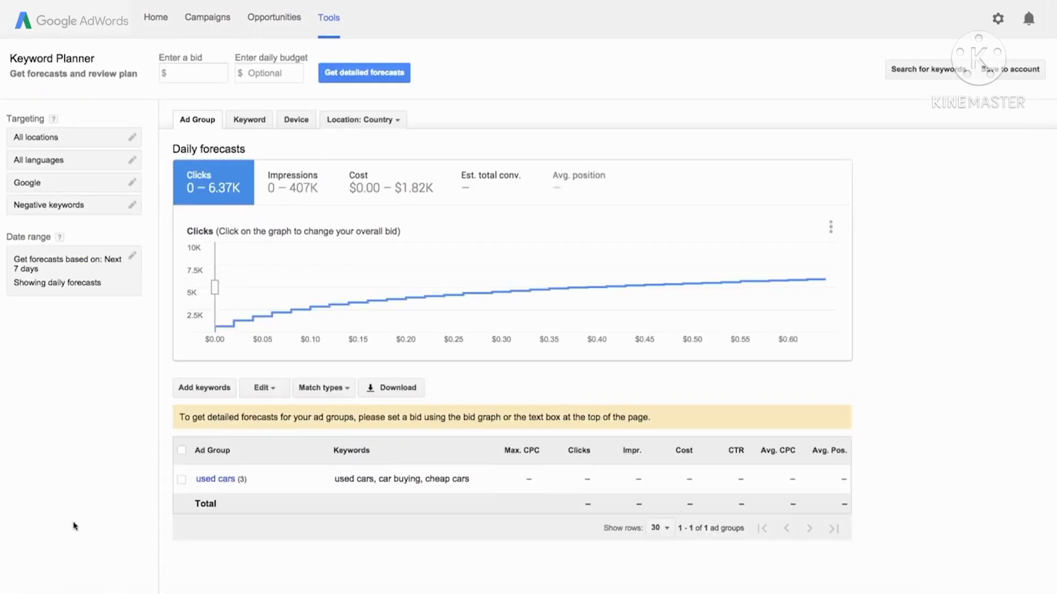